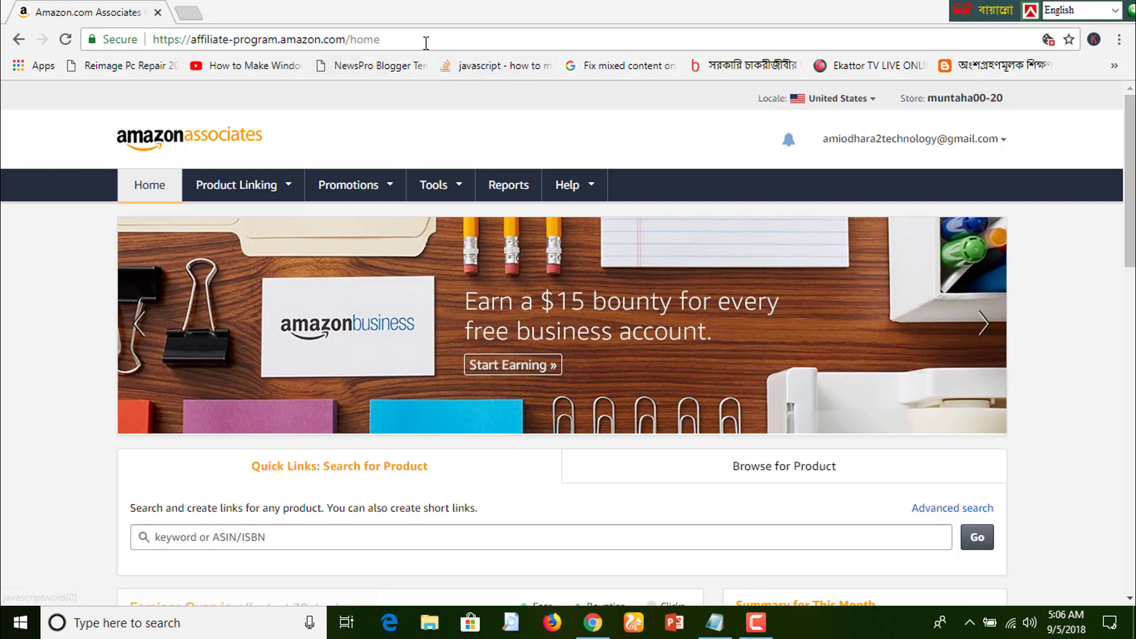
Step: Open the OneLink tool page of the Amazon Associates account for the United States
left_click_drag(393, 41, 152, 39)
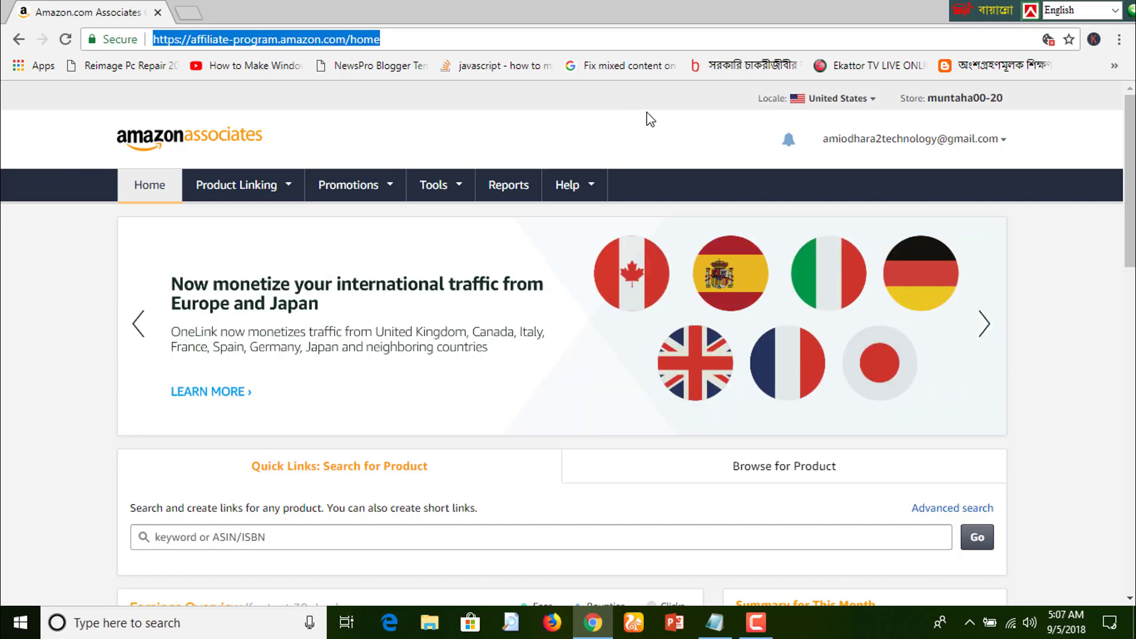
mouse_move(459, 188)
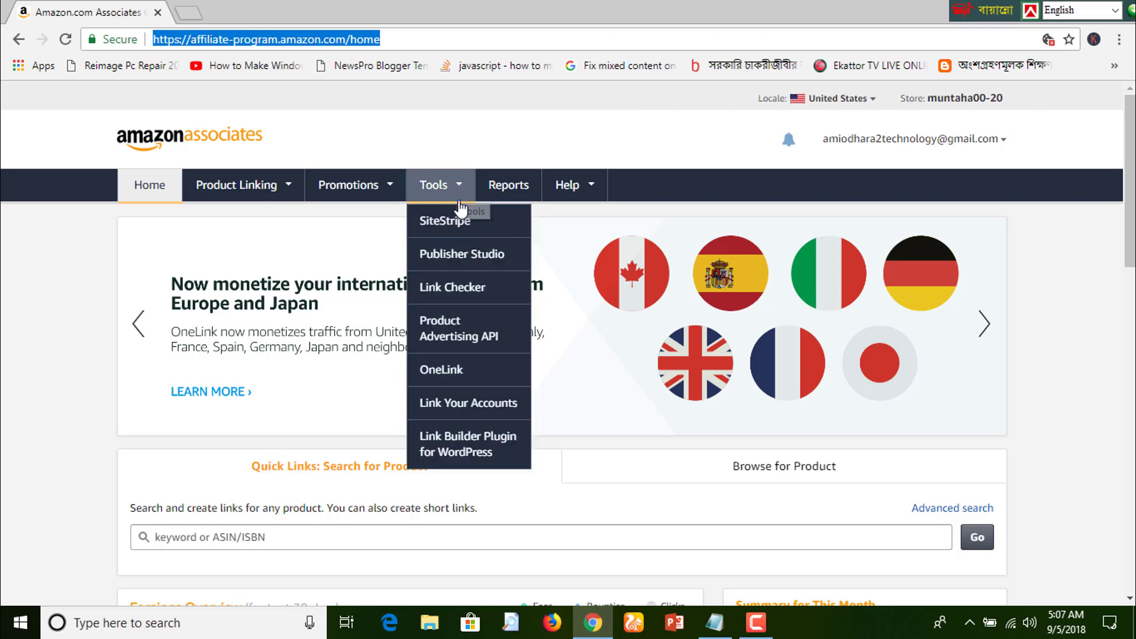
left_click(456, 381)
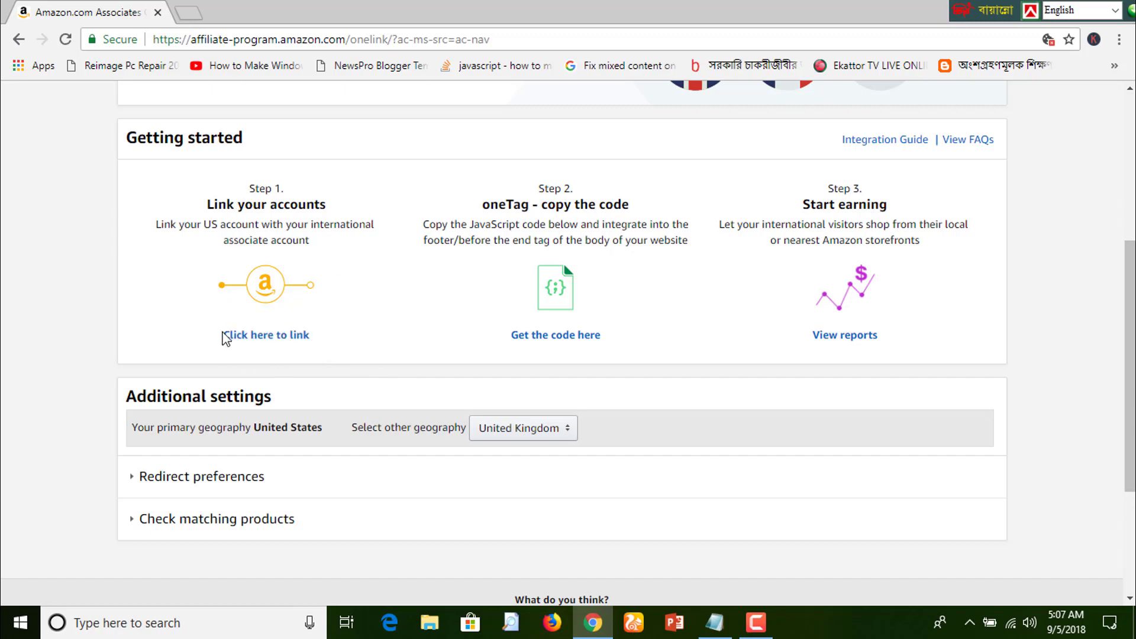
Step: Check the locale and store in use, and open the page for linking international accounts from Step 1 of Getting started
left_click_drag(219, 333, 312, 341)
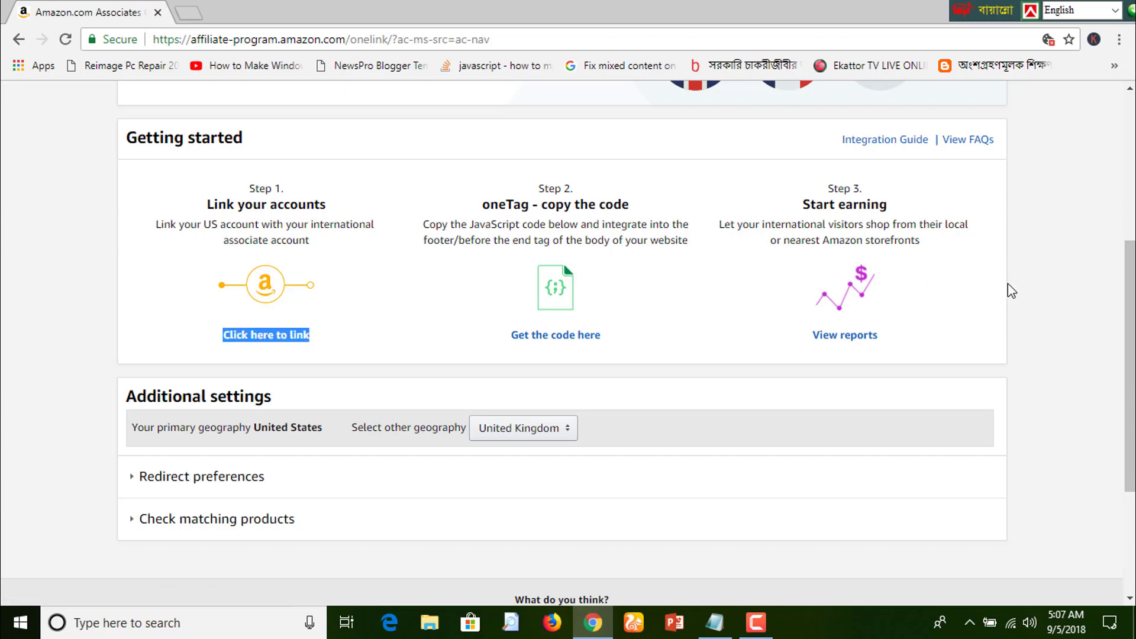
scroll(1009, 289, "up", 5)
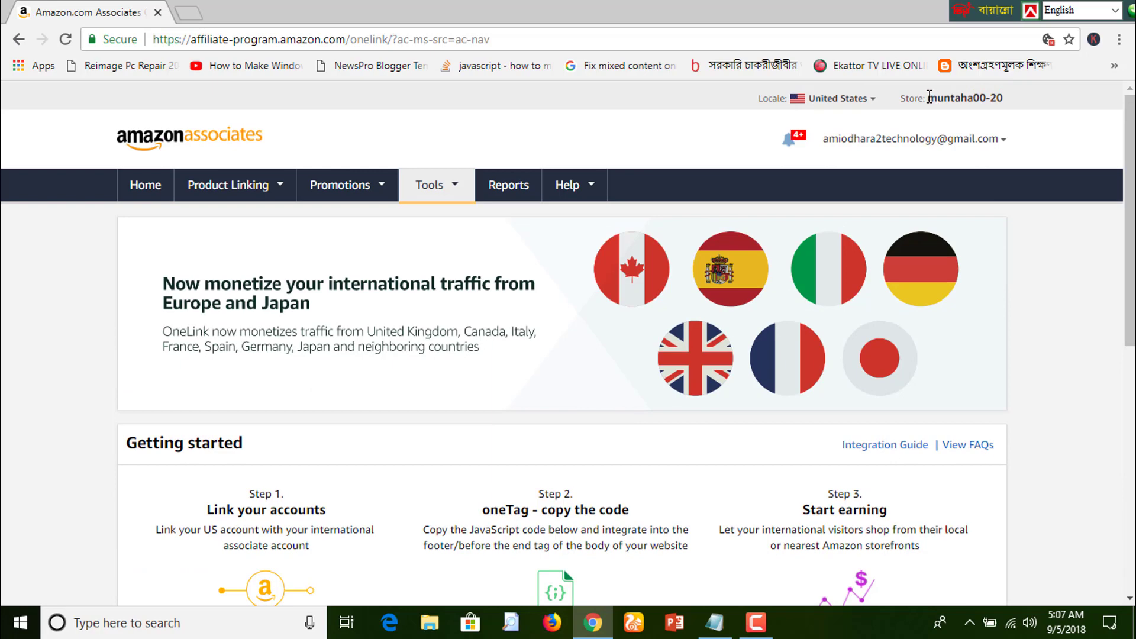
left_click_drag(930, 96, 1014, 107)
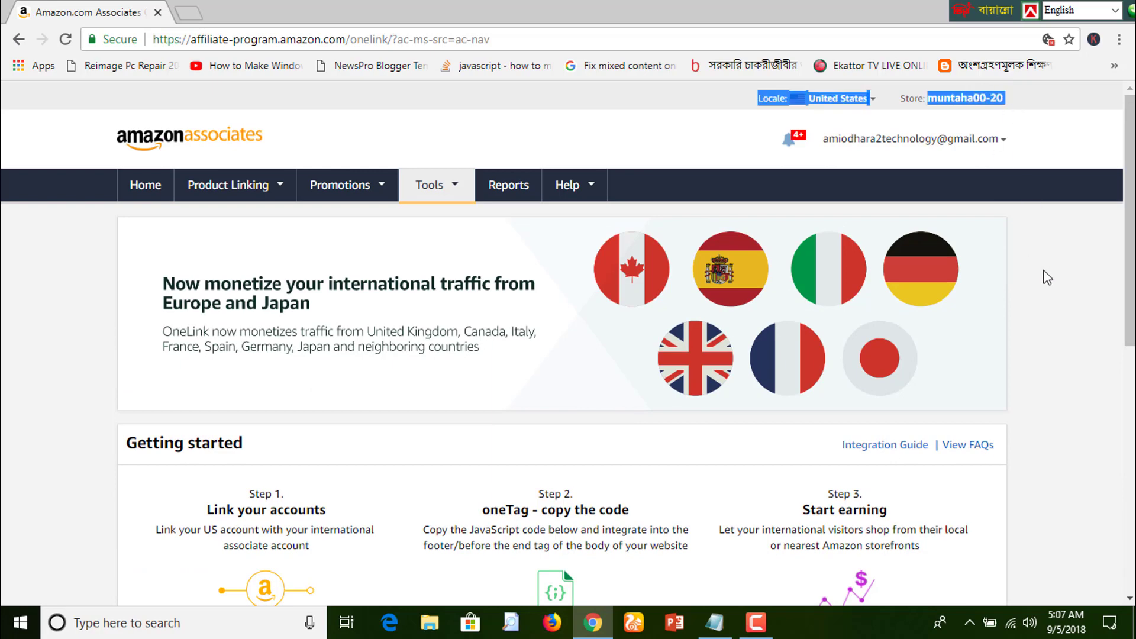
left_click(1033, 302)
scroll(536, 341, "down", 5)
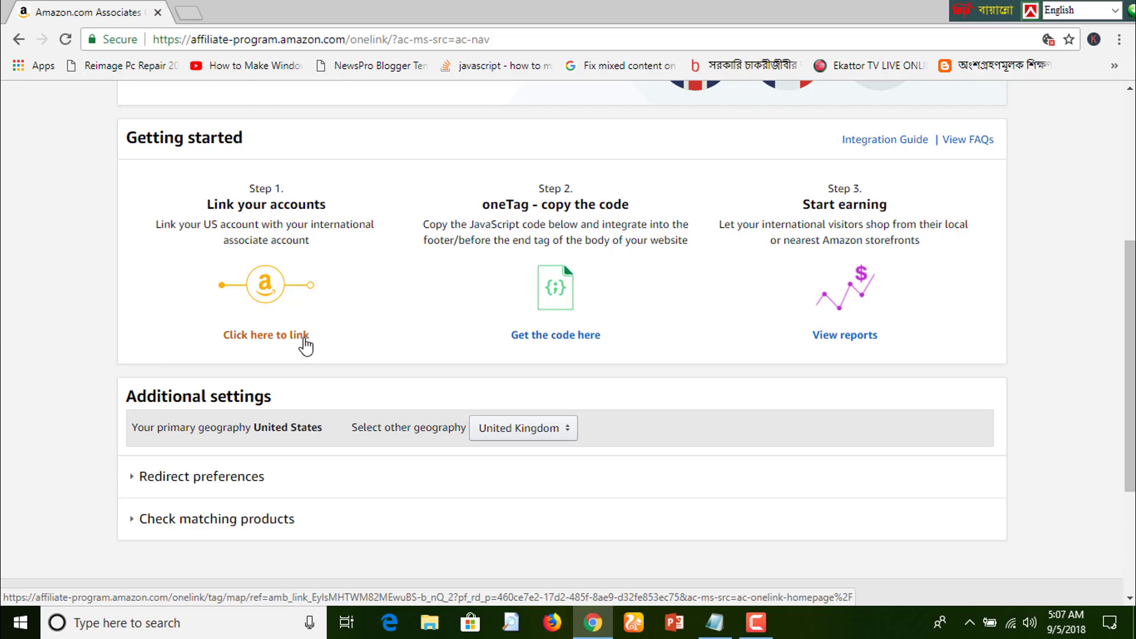
left_click(274, 348)
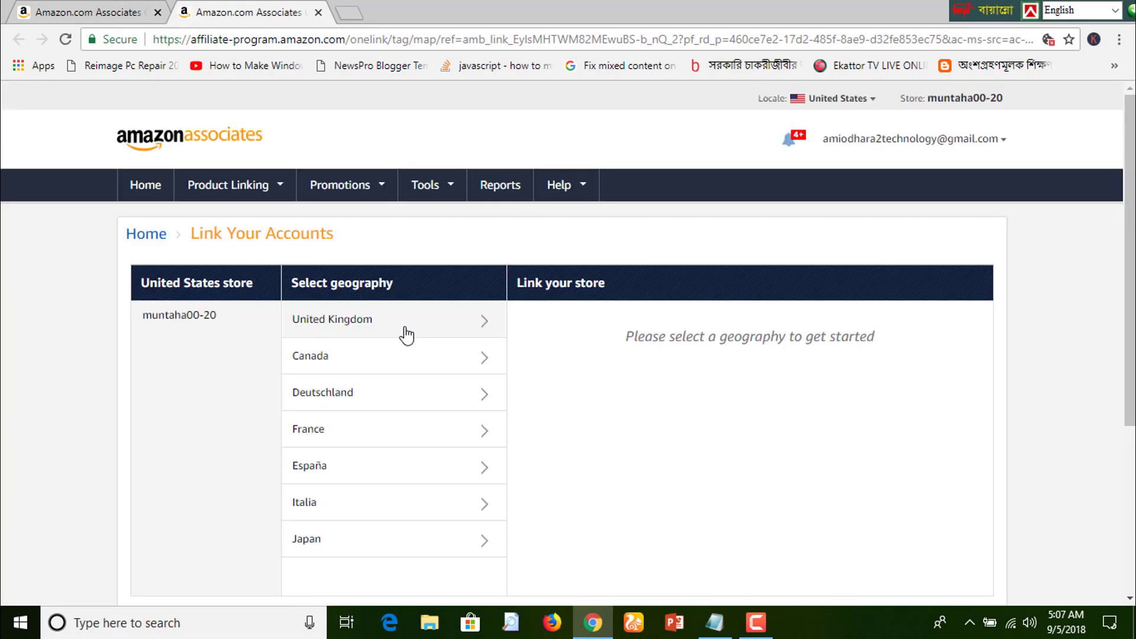
Step: Choose Canada as the geography to link, start the Canada account sign-up, and sign in to Amazon.ca with the saved credentials
left_click(376, 334)
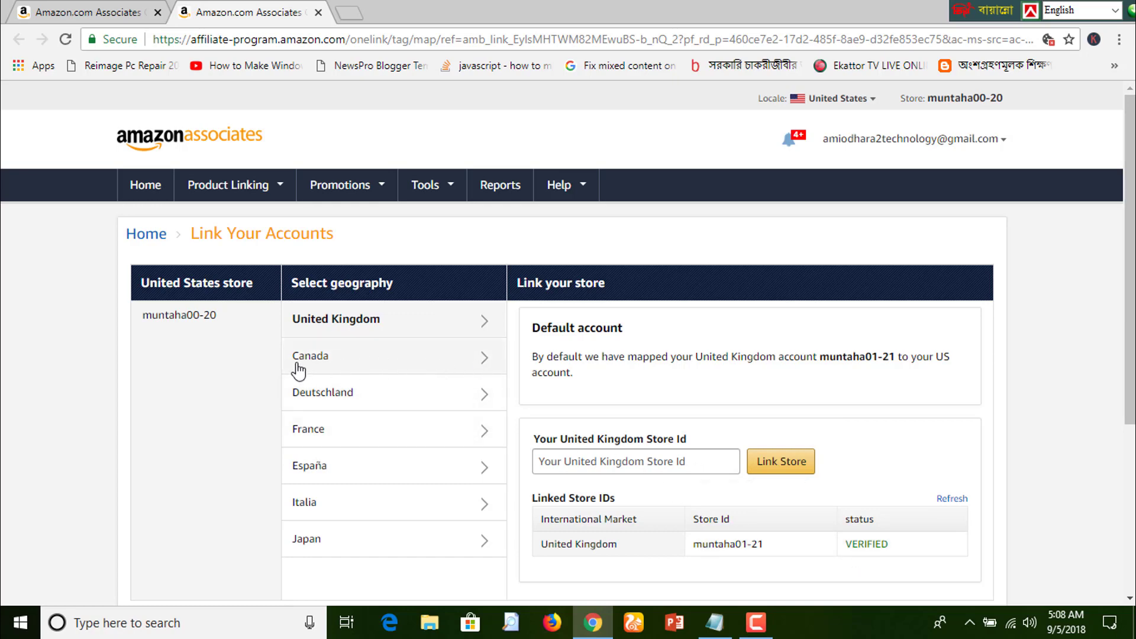
left_click(482, 370)
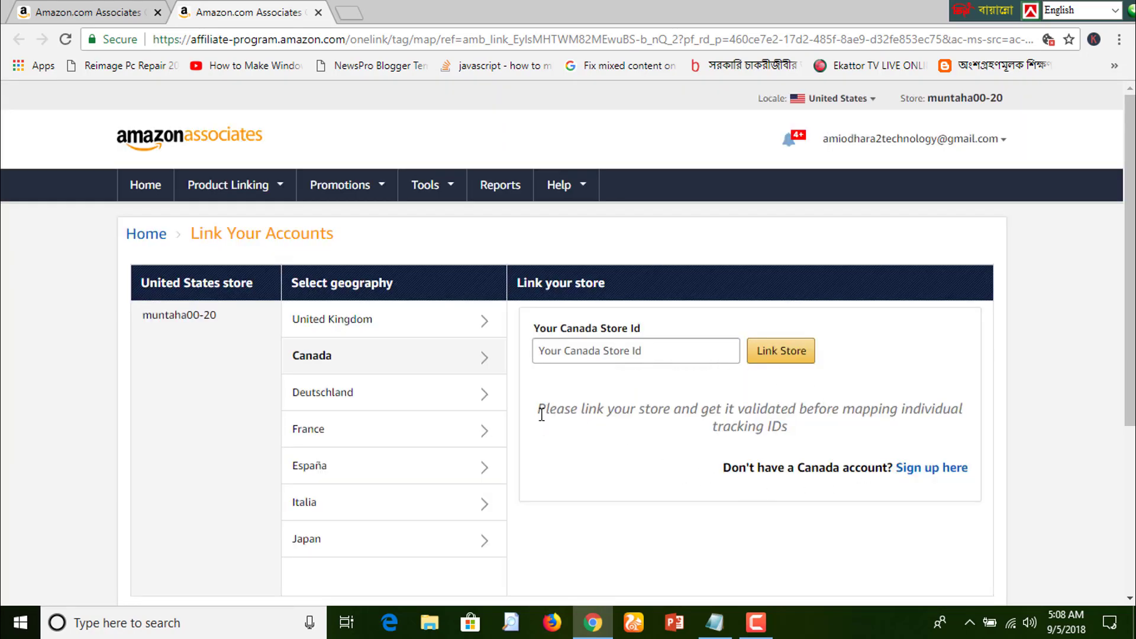
left_click(935, 480)
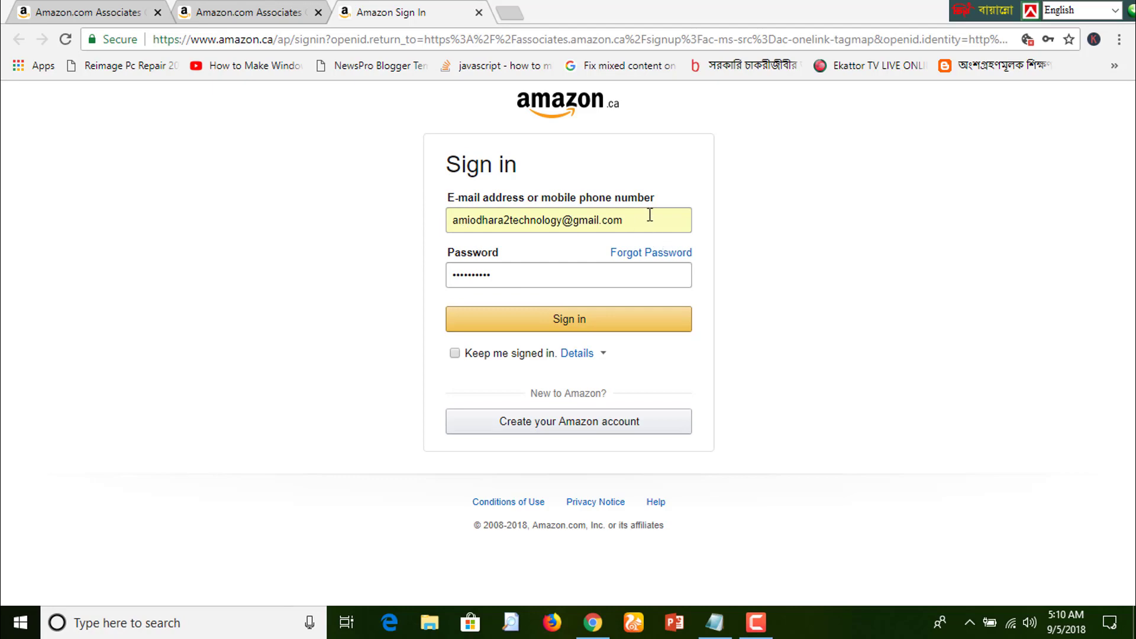
left_click(572, 322)
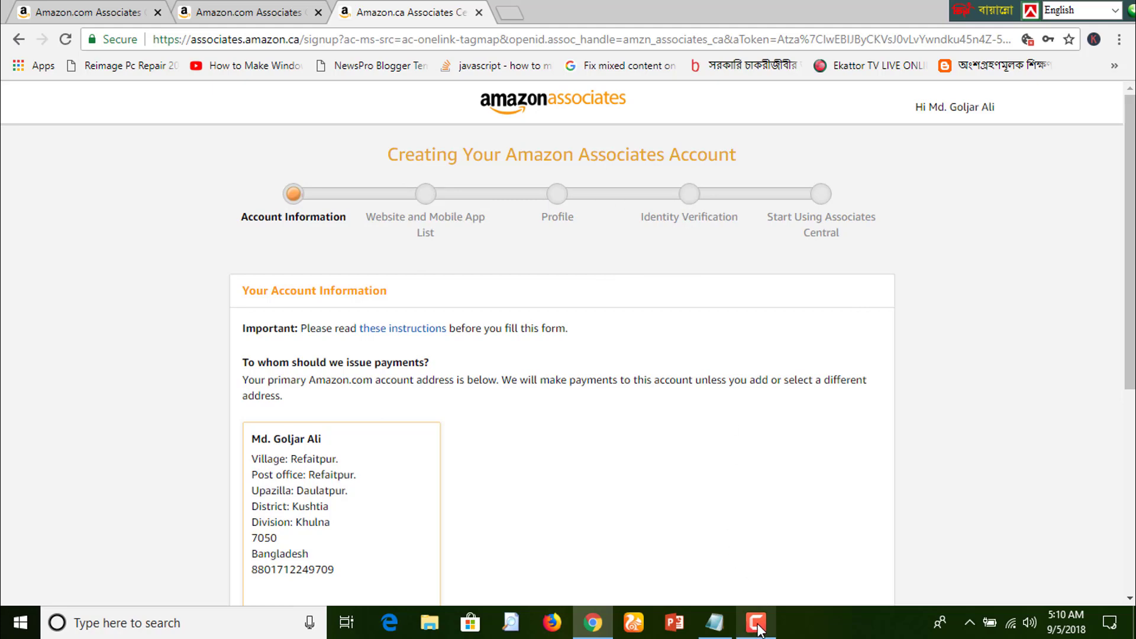
Step: Keep the listed payee as main contact, and submit youtube.com/techyoutube, infotechlife.com, patroblogger.blogspot.com and facebook.com/TechYouTubeOnline as the websites
scroll(361, 277, "down", 5)
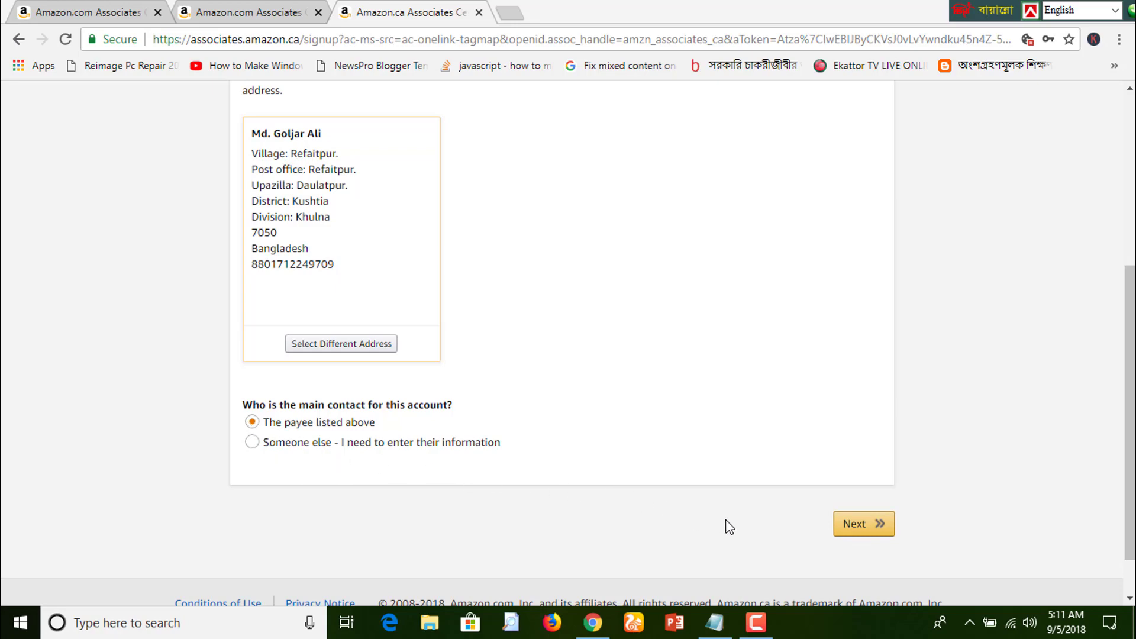
left_click(864, 529)
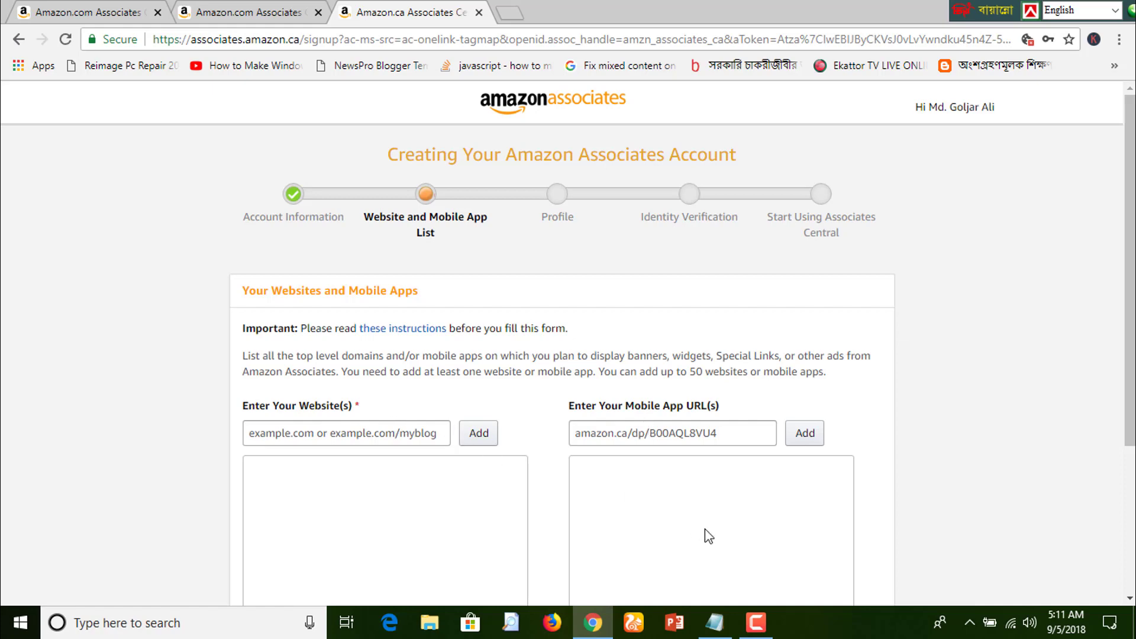
right_click(327, 433)
left_click(355, 301)
left_click(478, 433)
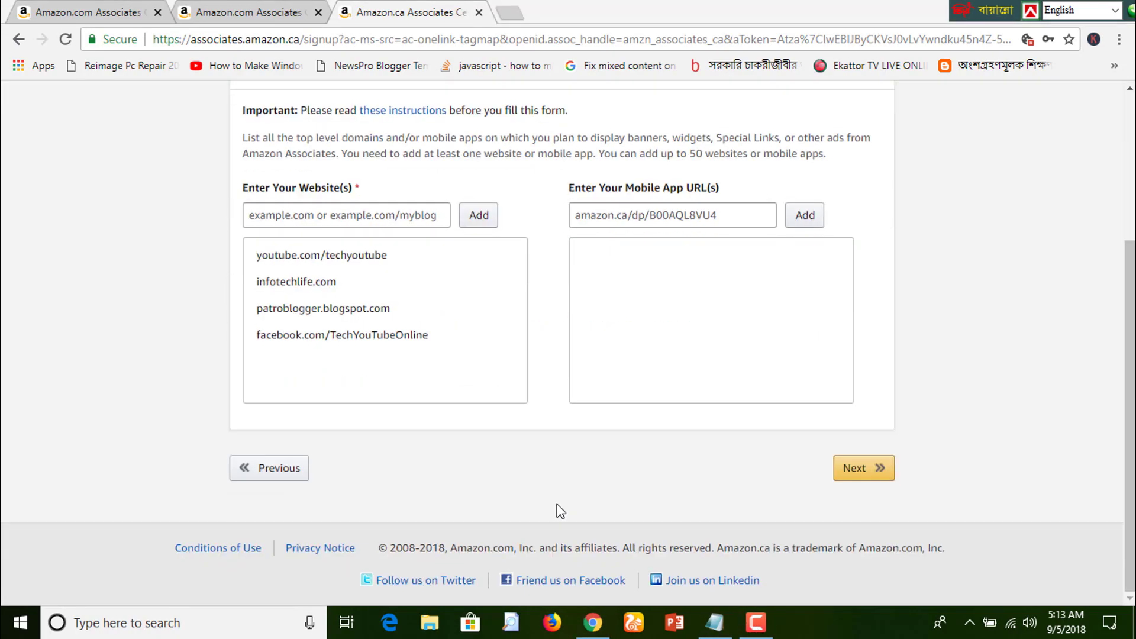
scroll(559, 509, "up", 2)
scroll(559, 508, "down", 2)
scroll(559, 506, "up", 1)
scroll(473, 425, "down", 1)
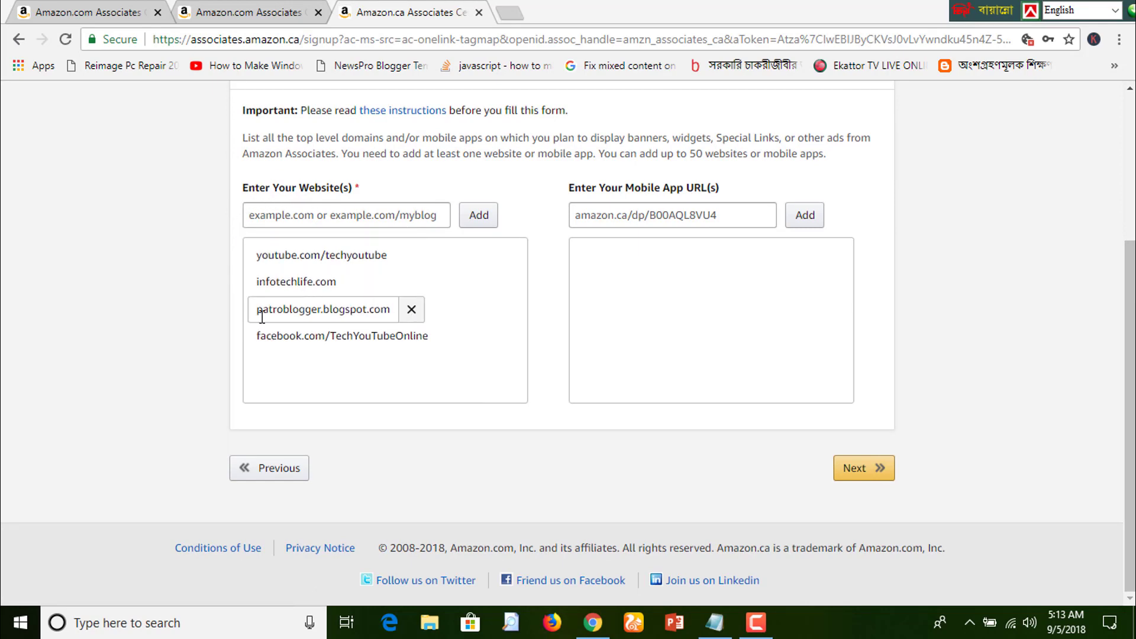
left_click(881, 480)
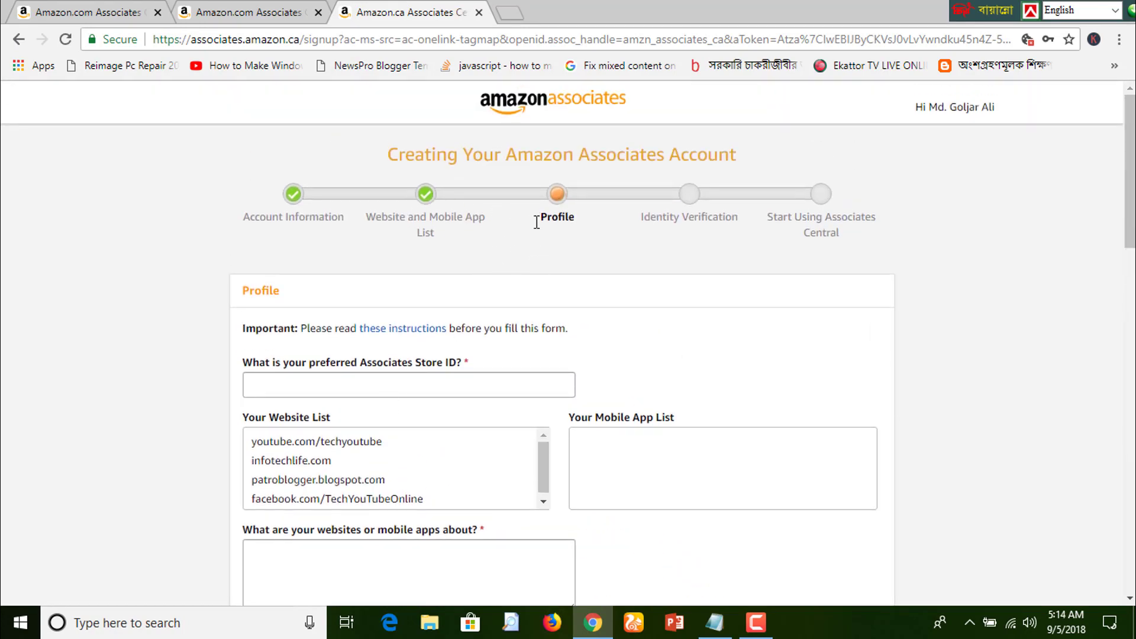
Step: Enter the preferred Associates Store ID and complete the profile, with "To monetize my site" as joining reason and "Online Search" as referral source
scroll(456, 502, "down", 1)
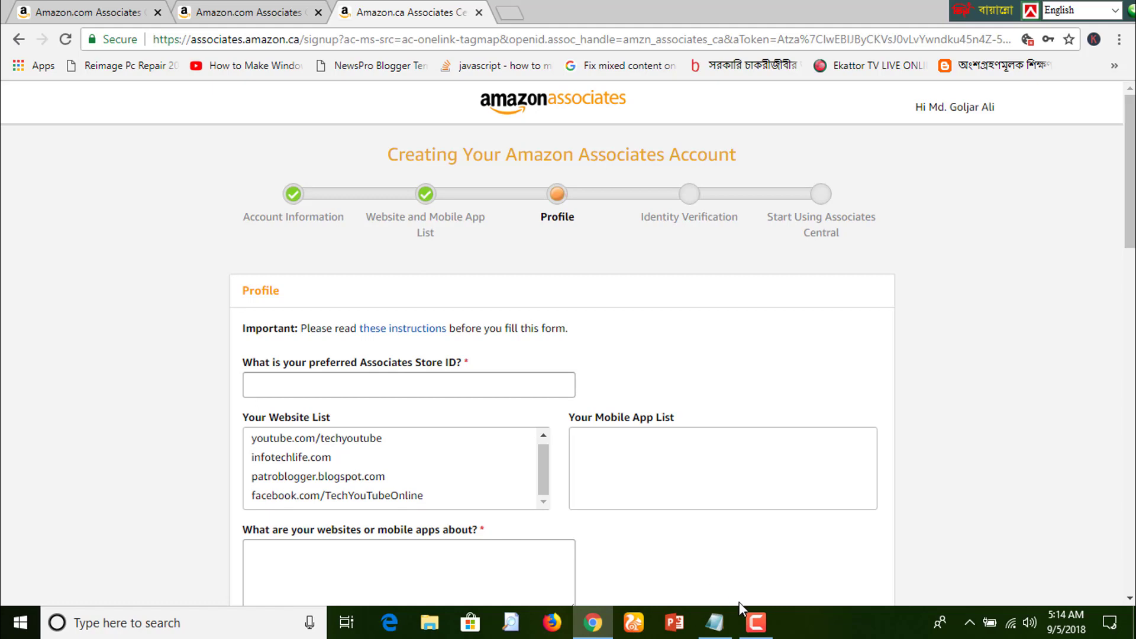
left_click(263, 381)
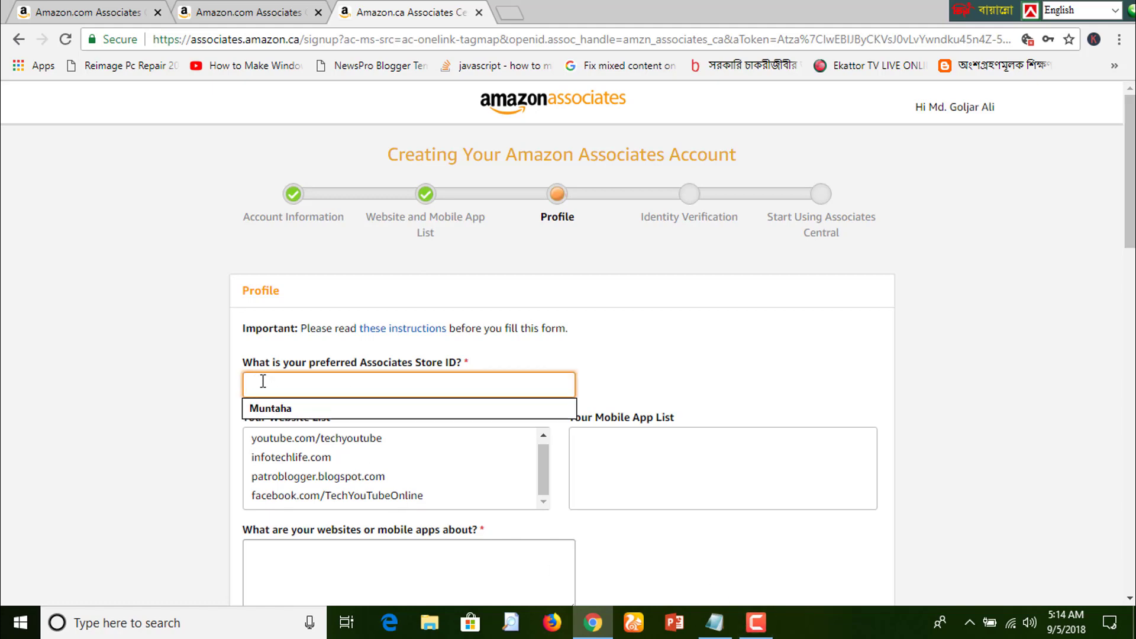
left_click(414, 407)
type("02")
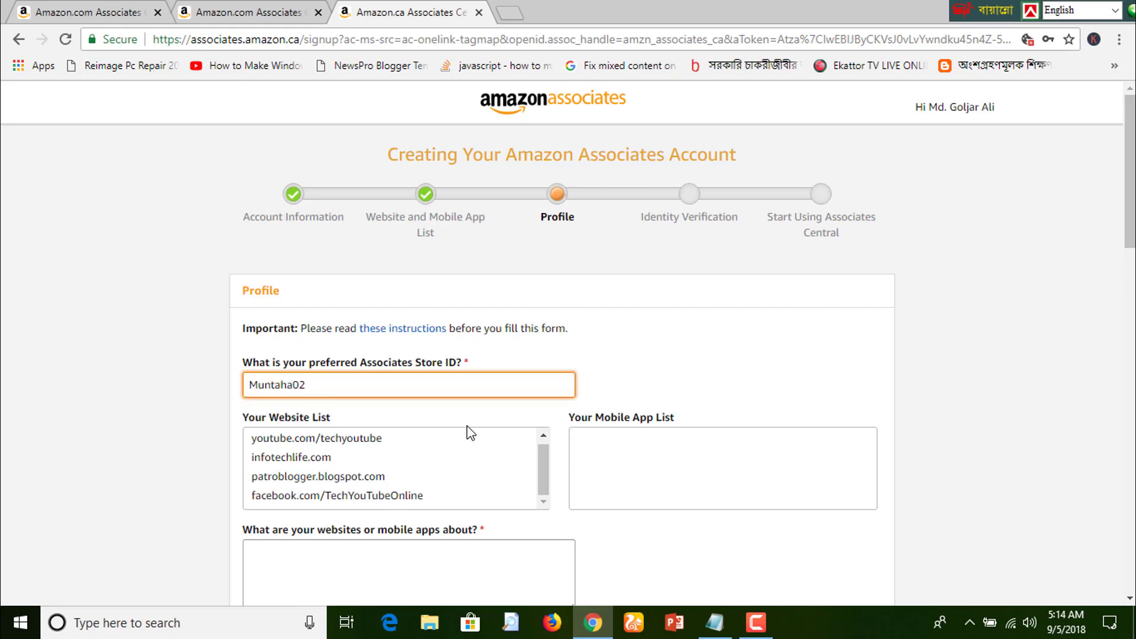
scroll(467, 425, "down", 5)
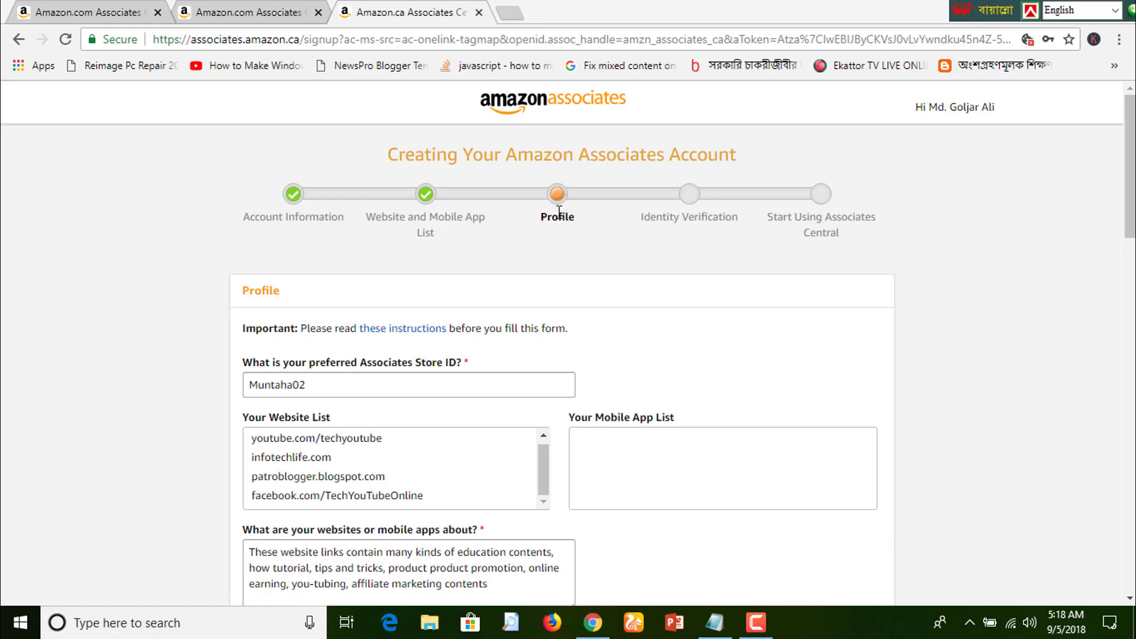
scroll(475, 349, "down", 12)
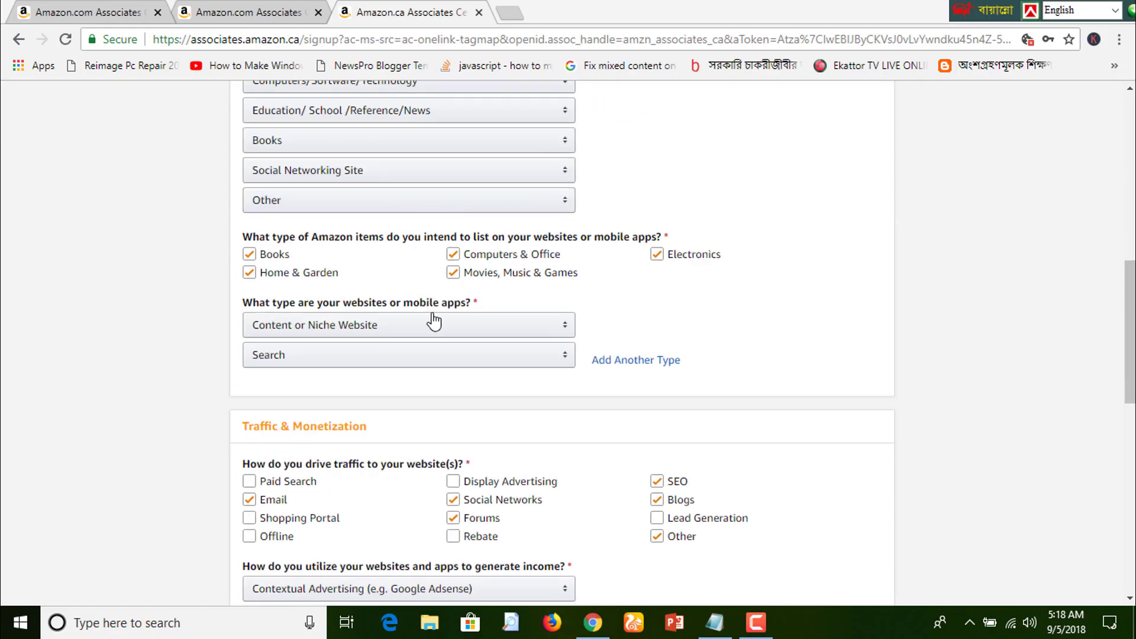
scroll(449, 337, "down", 8)
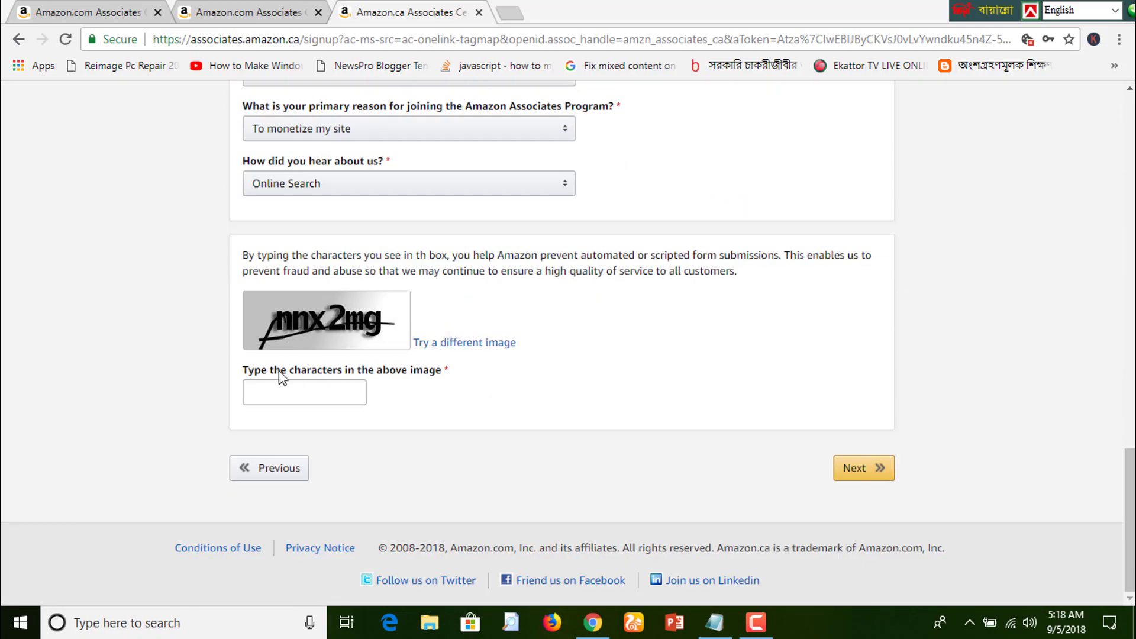
Step: Enter the CAPTCHA characters from the image and submit the profile
left_click(289, 389)
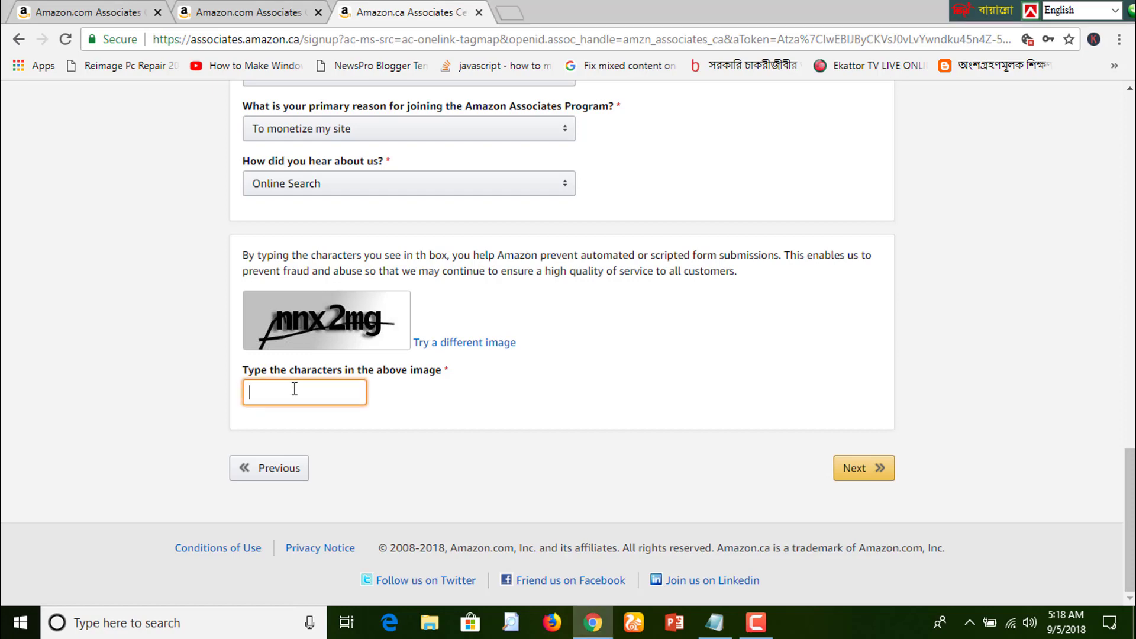
left_click(755, 623)
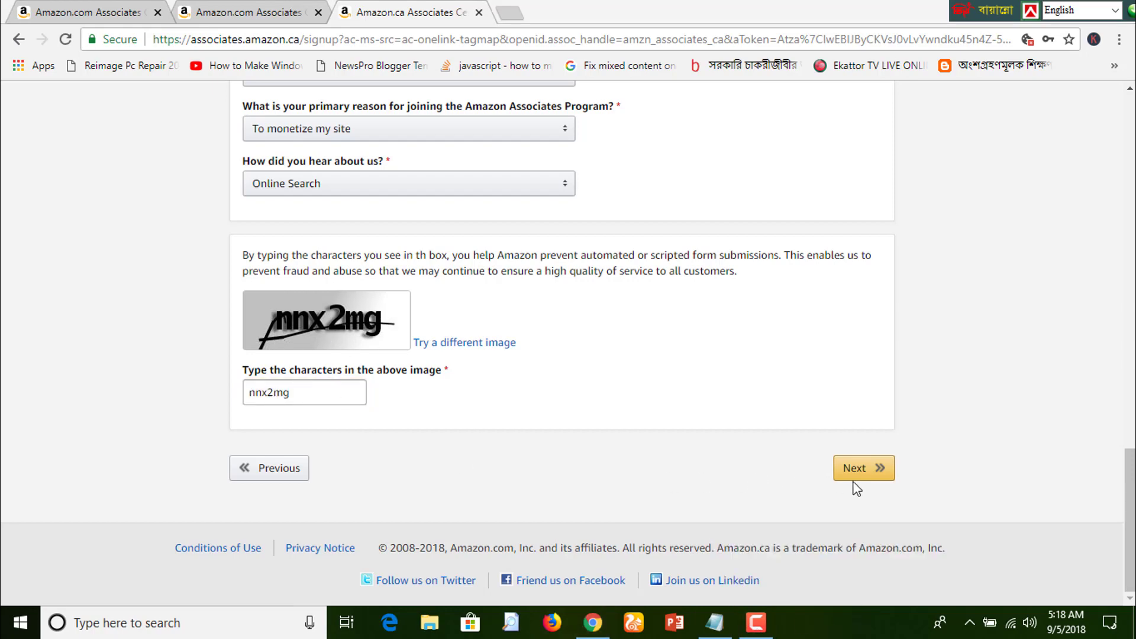
left_click(854, 477)
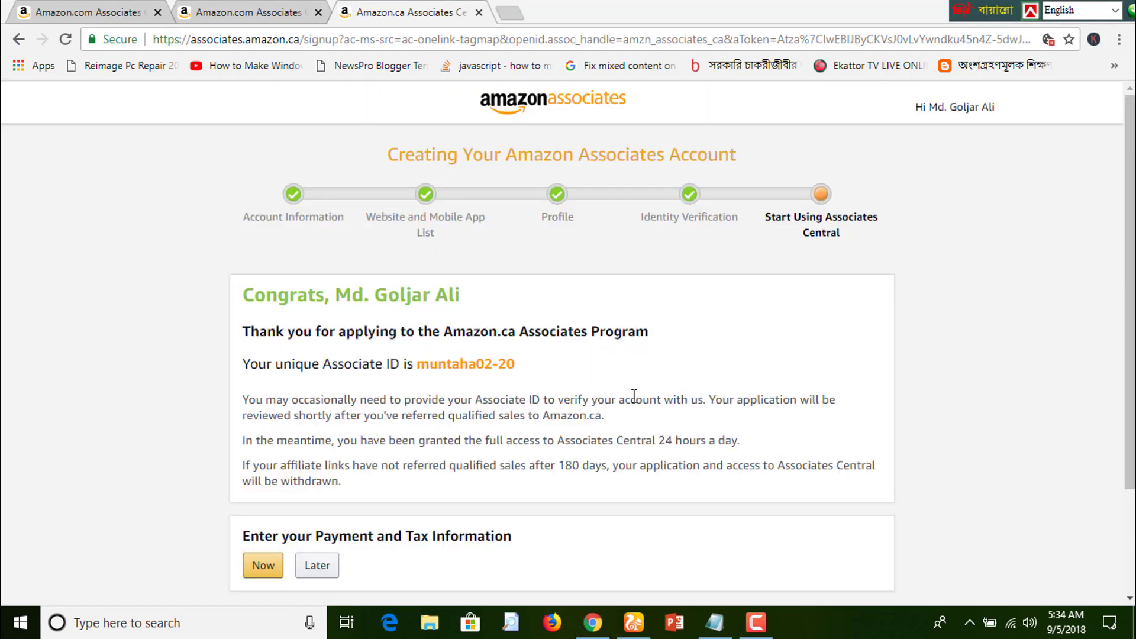
Step: Copy the new Canada Associate ID and postpone entering the payment and tax information
left_click_drag(418, 364, 539, 371)
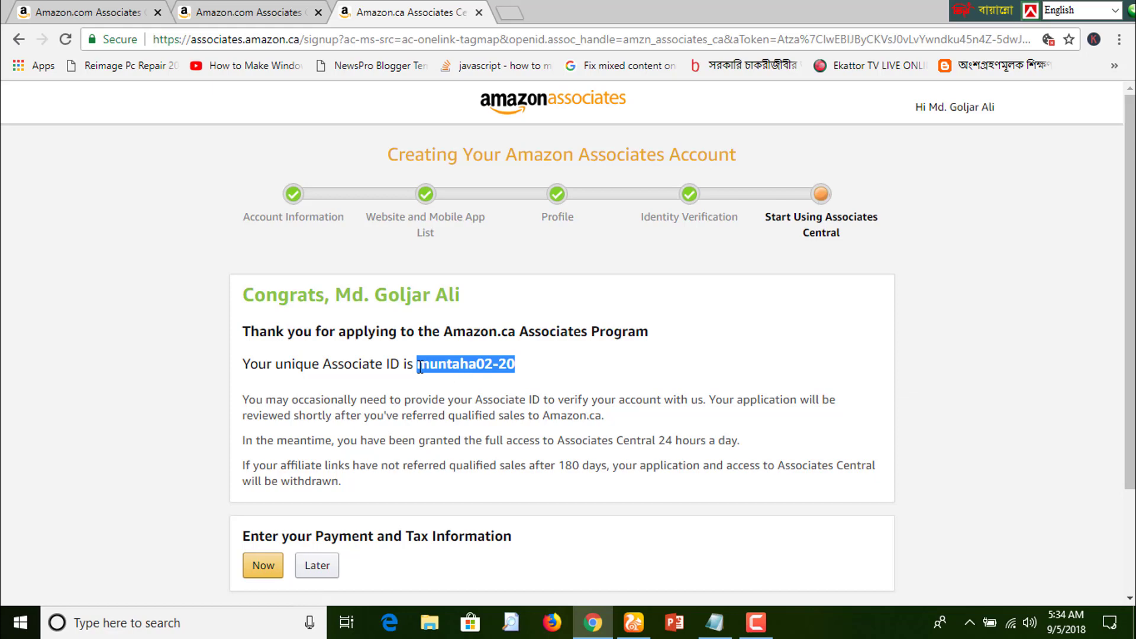
left_click_drag(419, 367, 560, 372)
right_click(468, 364)
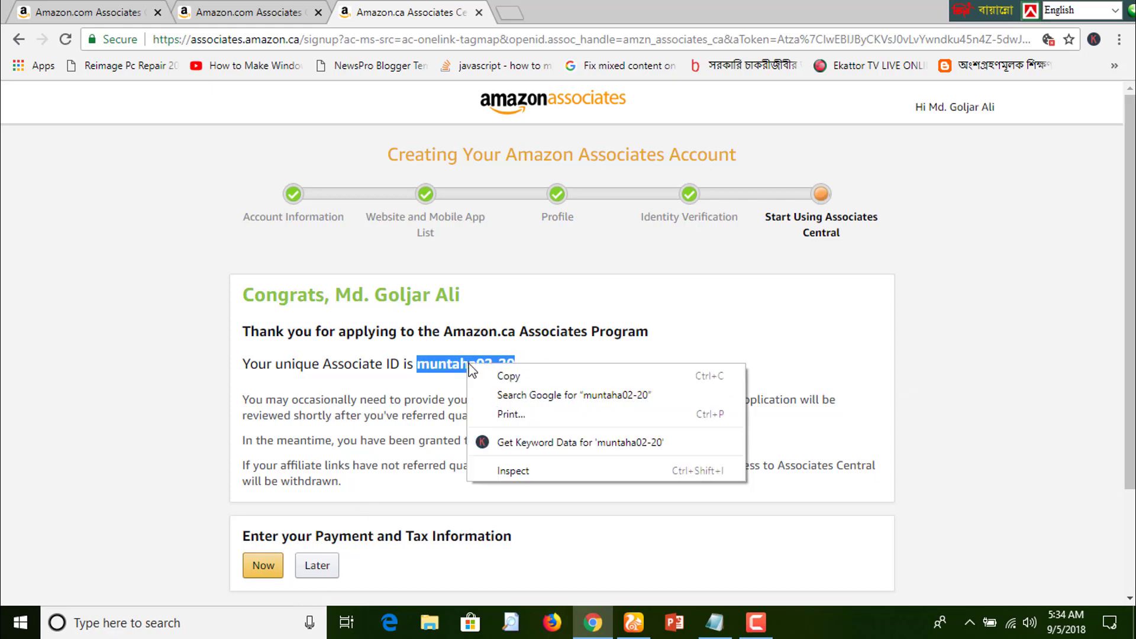
left_click(512, 376)
left_click(316, 564)
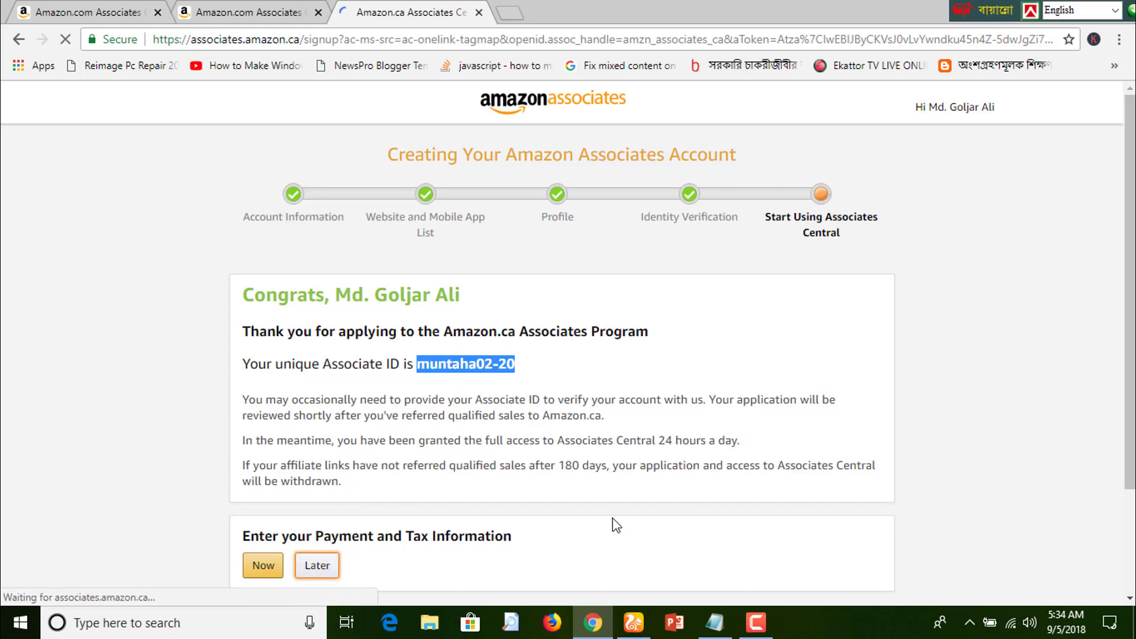
Step: Return to the account-linking page, paste the copied ID as the Canada Store Id and link the store
left_click(254, 16)
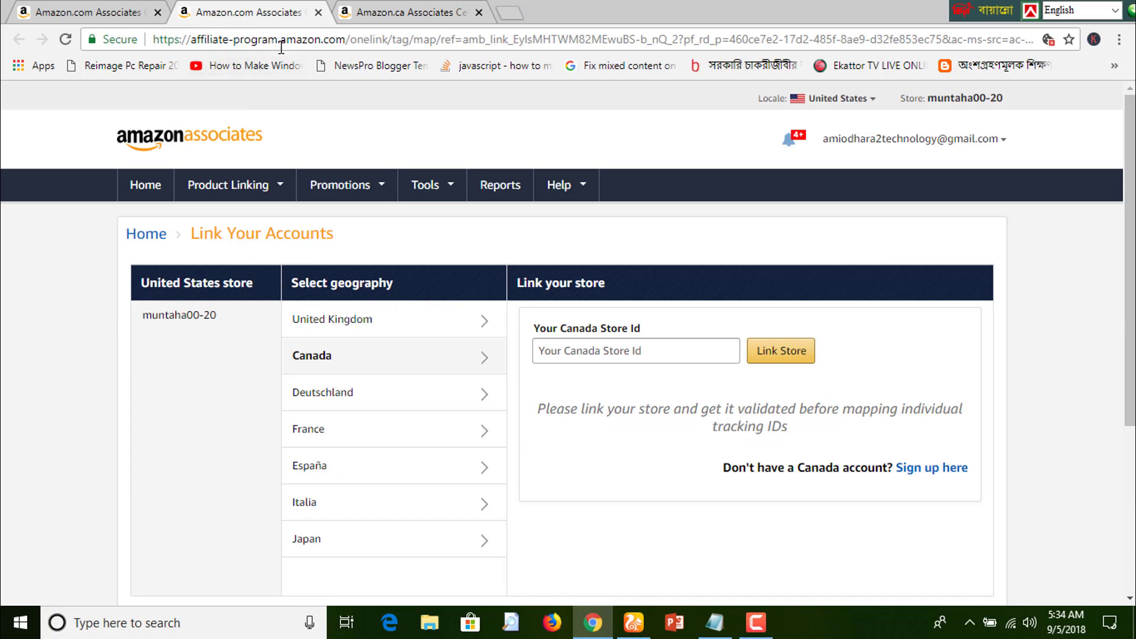
left_click(654, 352)
right_click(653, 352)
left_click(723, 220)
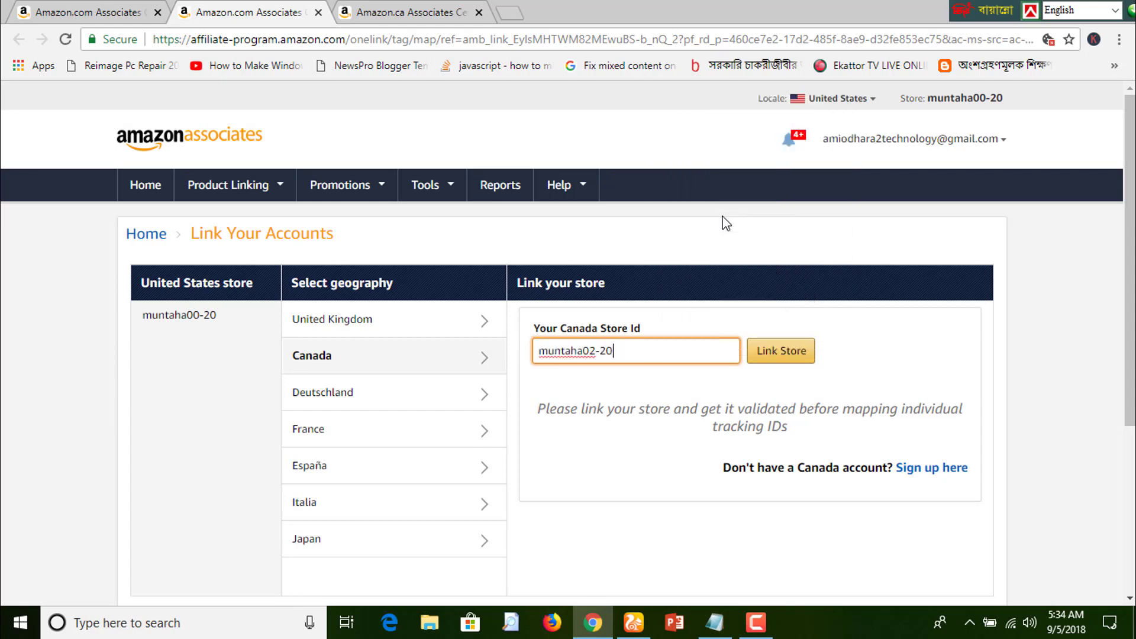
left_click(780, 354)
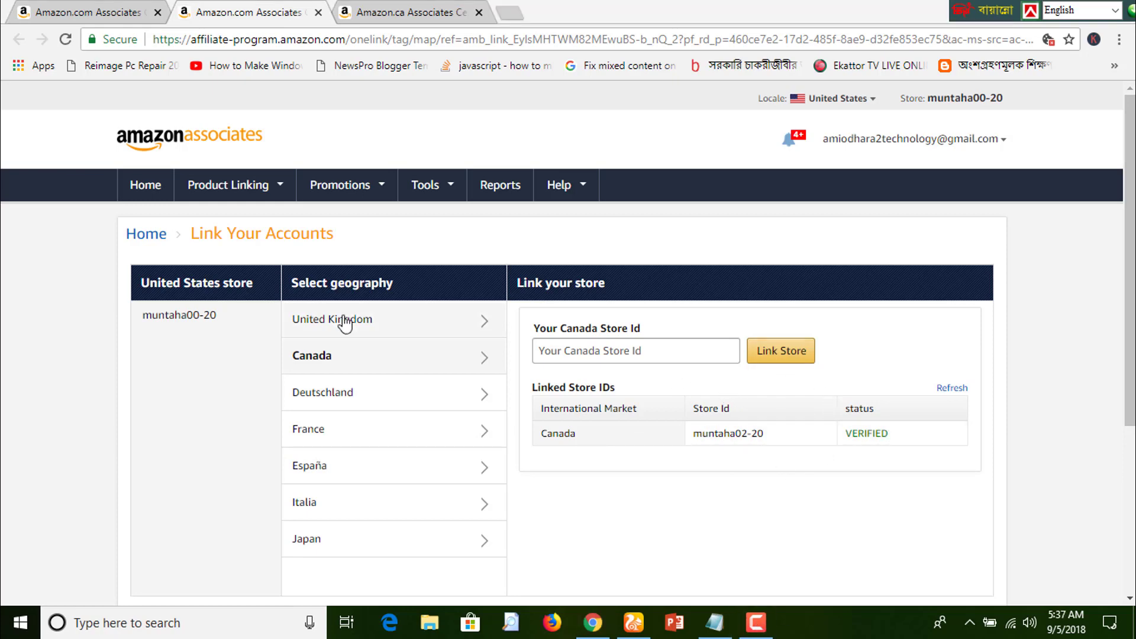
Step: Review the linked store IDs and their status for United Kingdom, Canada and Deutschland
left_click(345, 321)
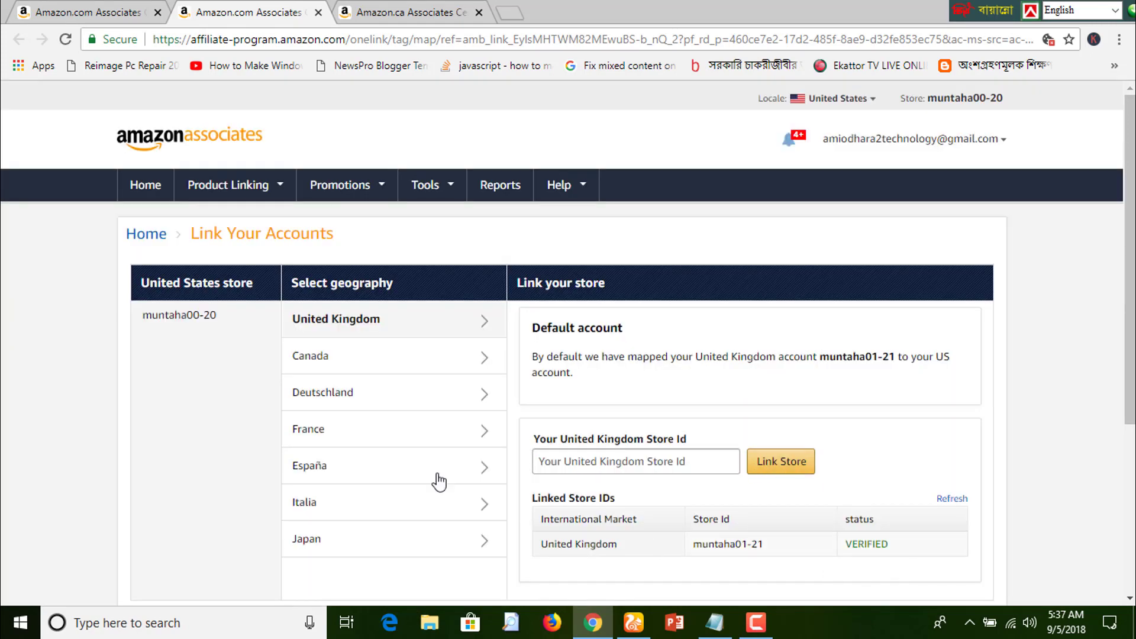
left_click(326, 374)
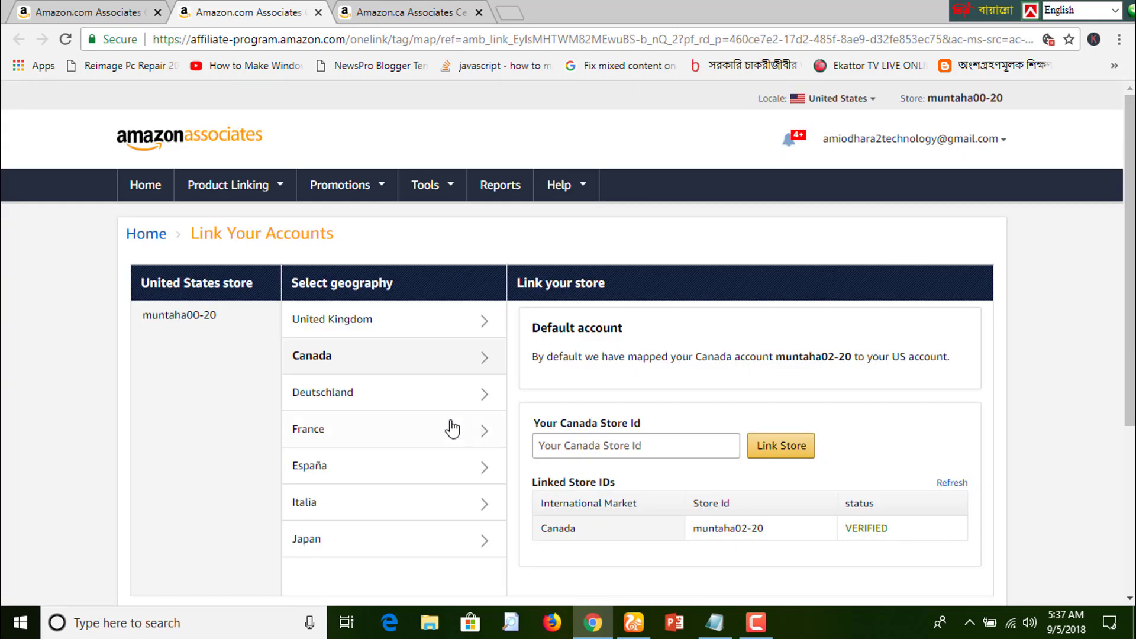
left_click(348, 393)
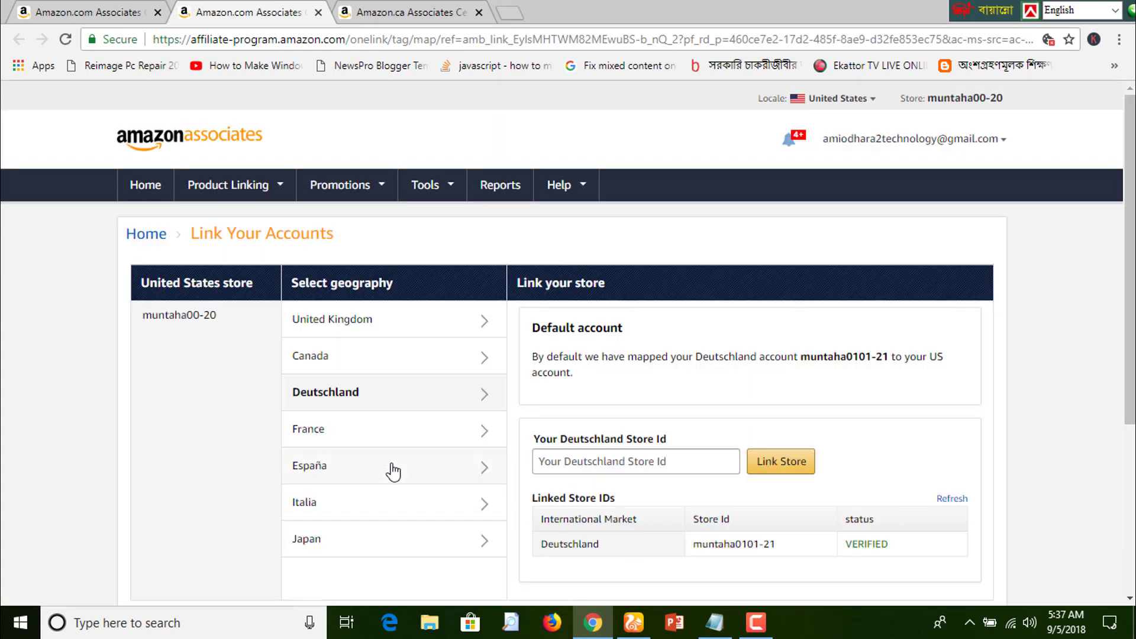
Step: Review the linked store IDs and their status for France, España and Italia
left_click(307, 431)
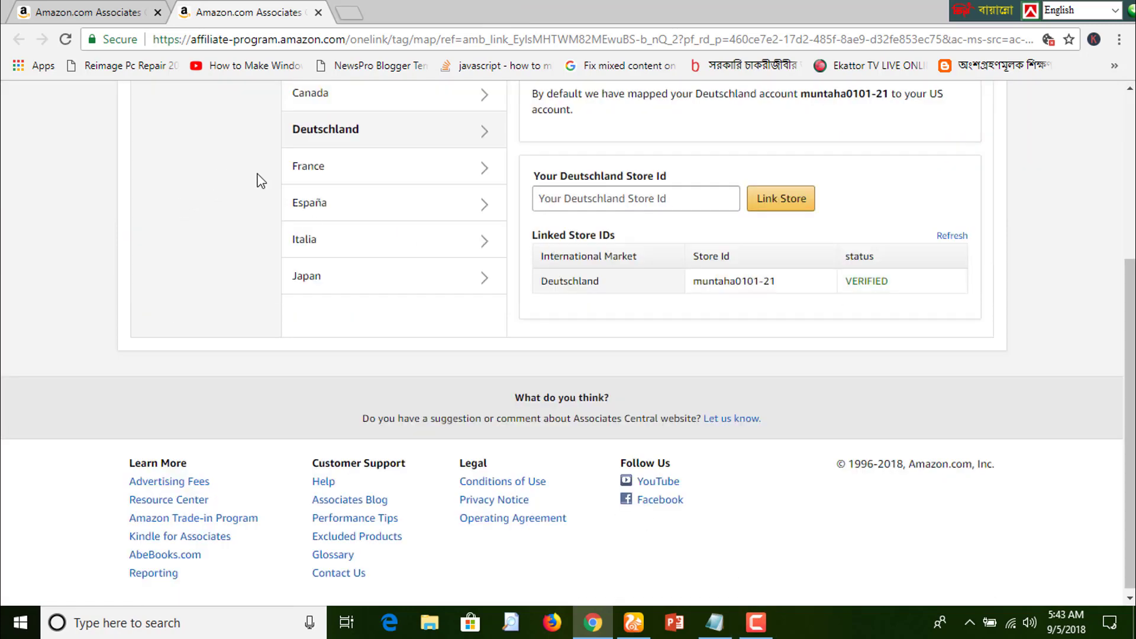
left_click(330, 176)
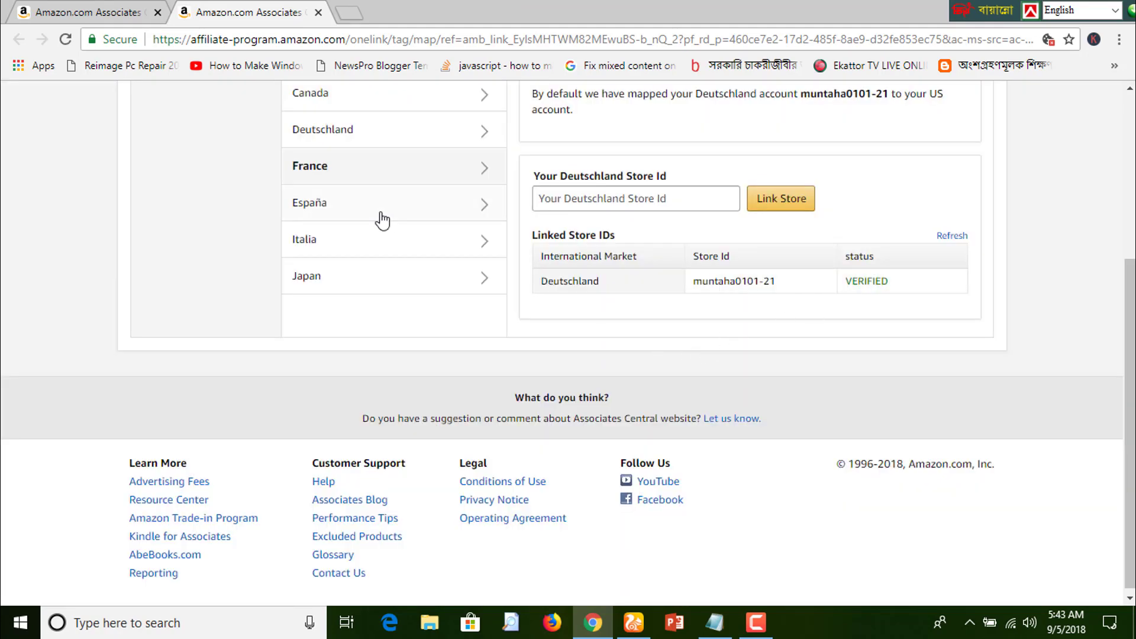
double_click(323, 207)
left_click(329, 207)
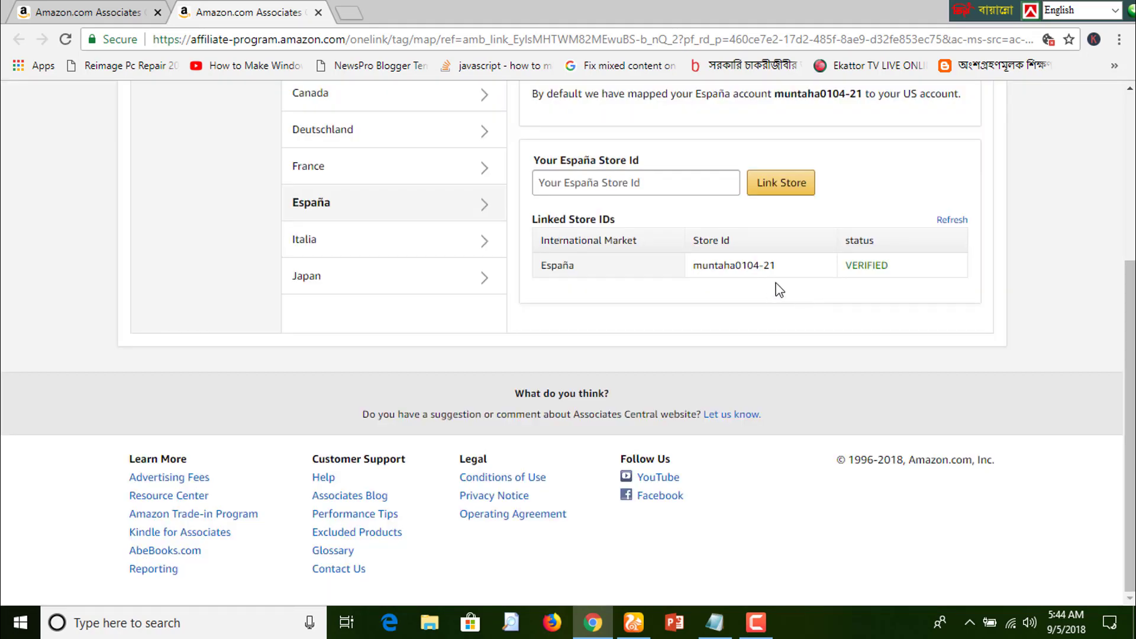
left_click(313, 240)
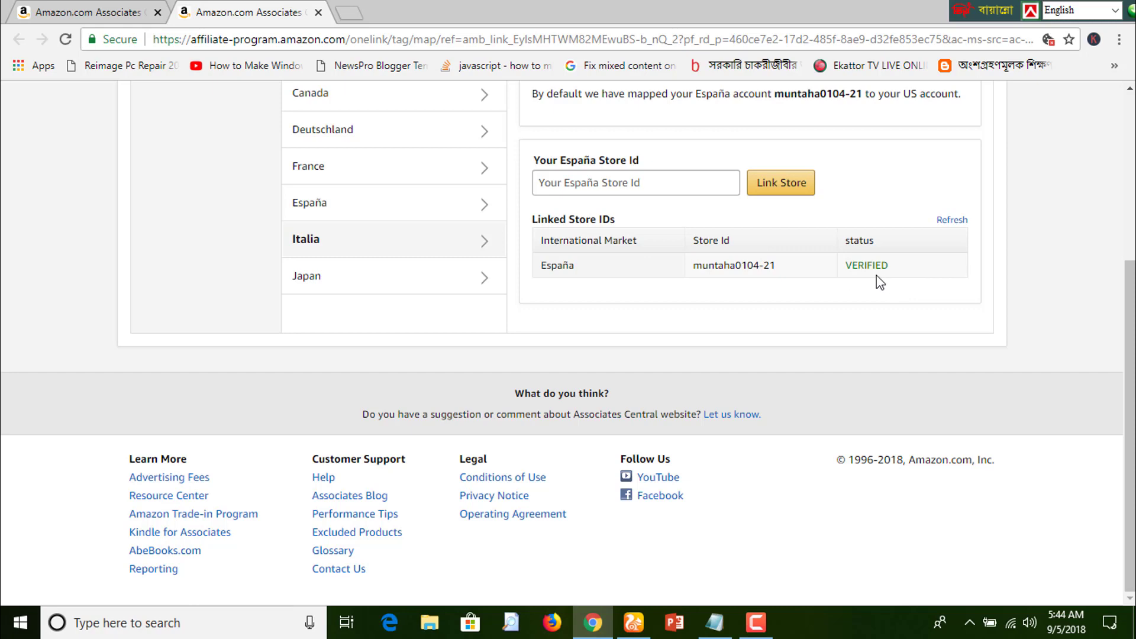
Step: Highlight the account's United States locale and store ID in the page header and clear the selection
scroll(846, 212, "up", 5)
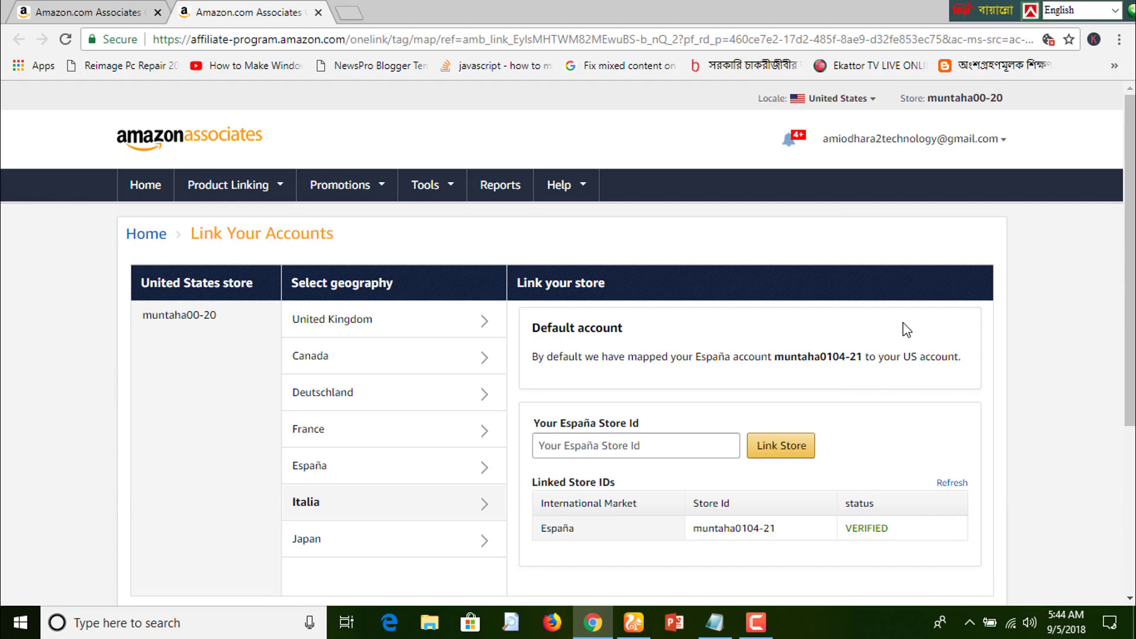
left_click_drag(928, 98, 1009, 107)
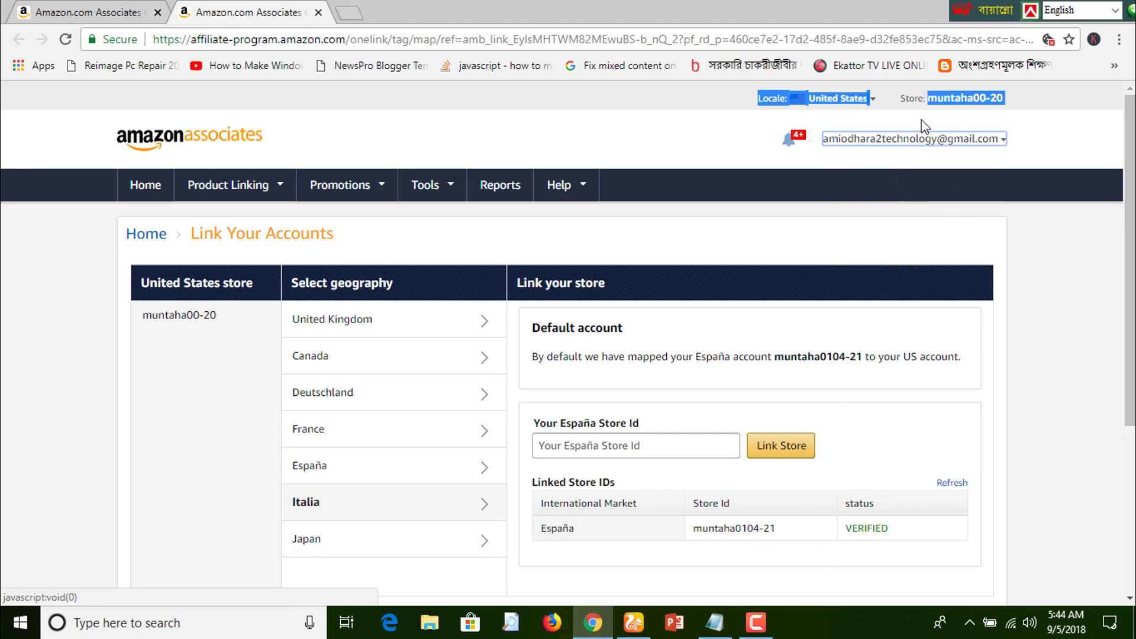
left_click(682, 395)
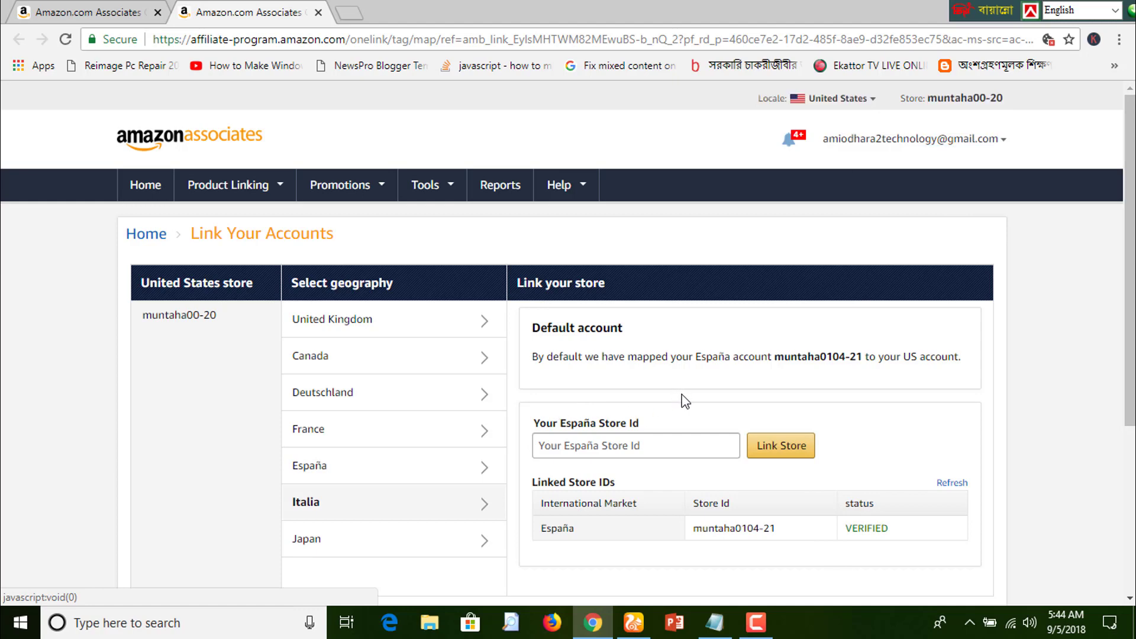